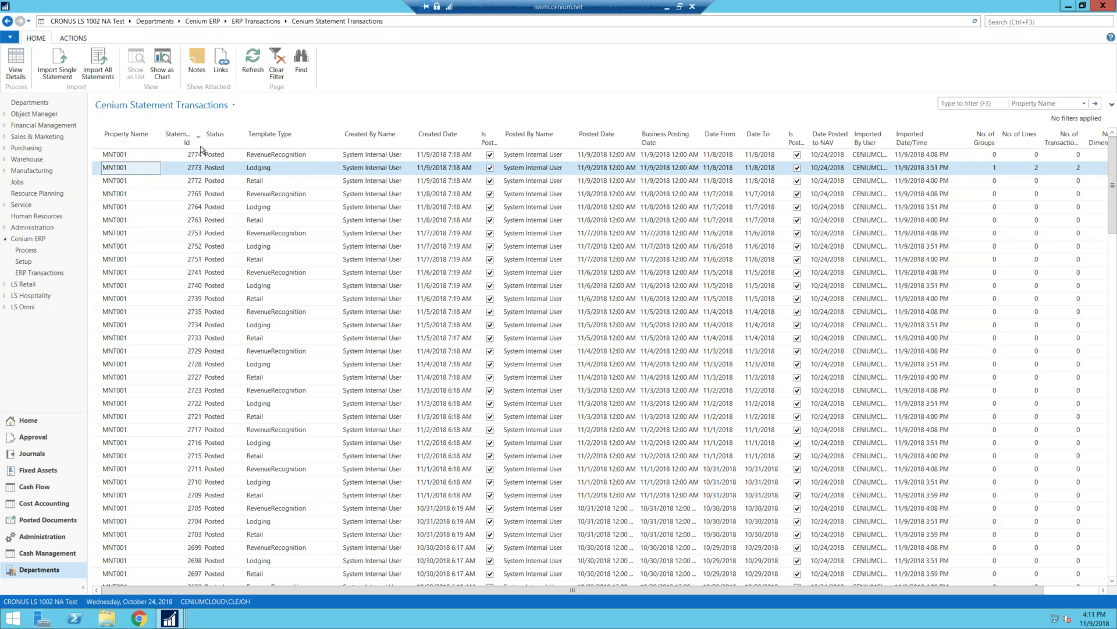
Open the details of Lodging statement 2773, review its statement lines through the base amount columns, and close them.
{"action": "left_click", "coordinate": [17, 74]}
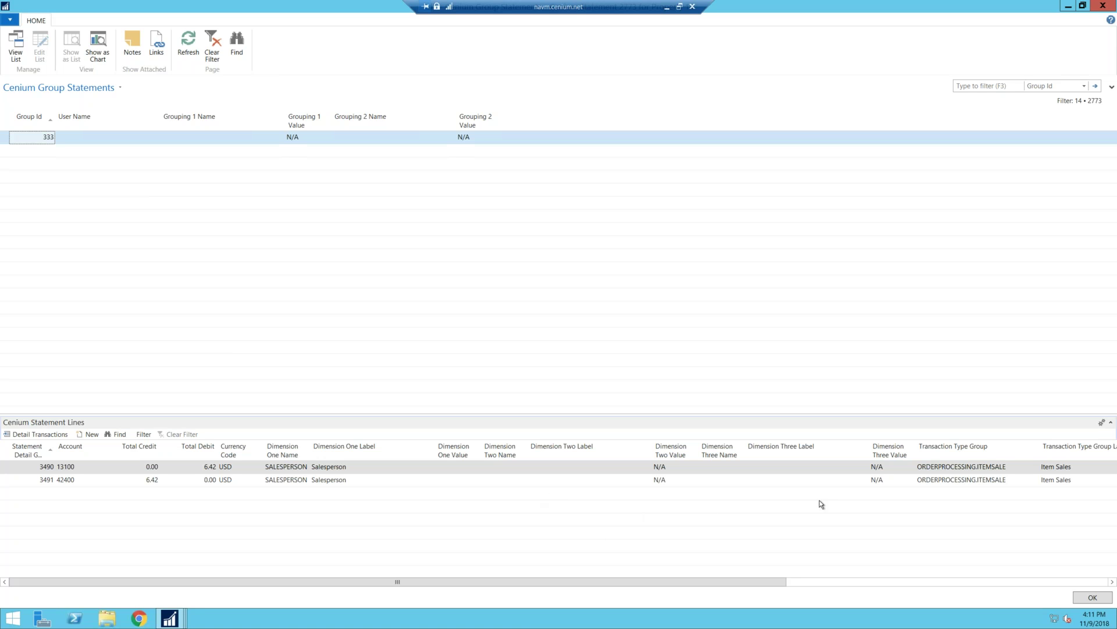
{"action": "left_click", "coordinate": [1093, 582]}
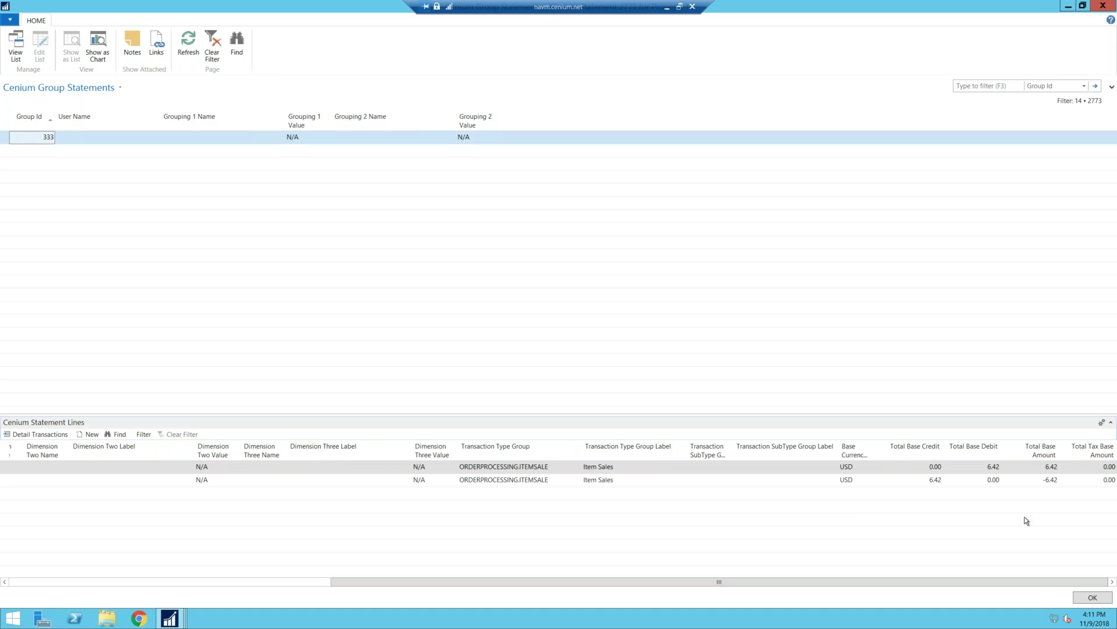
{"action": "left_click", "coordinate": [1095, 599]}
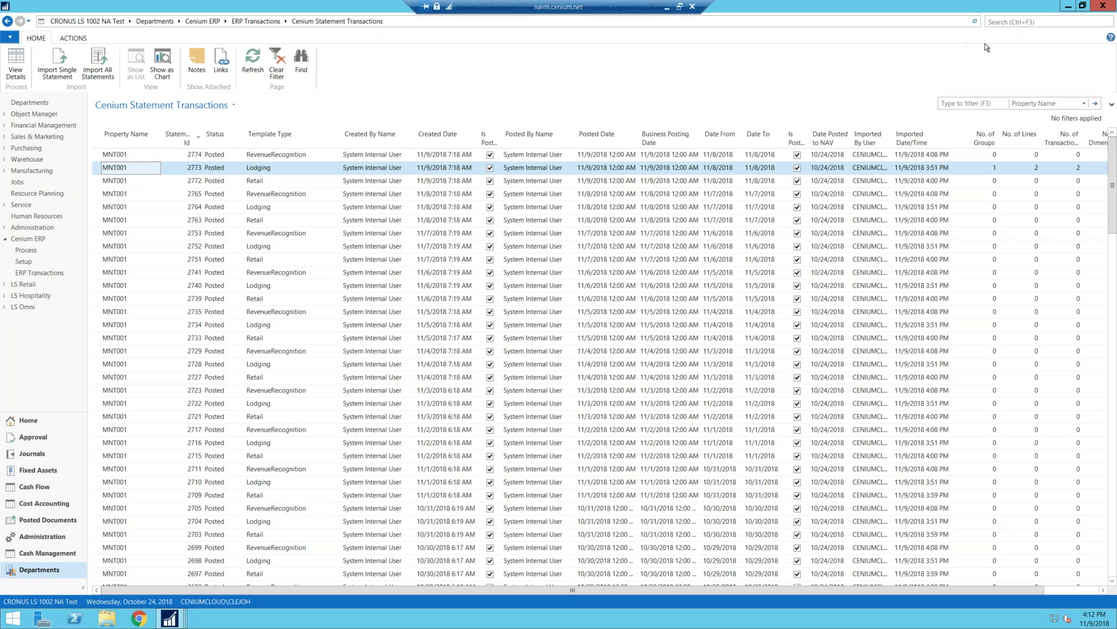
Find the General Journals list through search and open the CENIUM journal batch for editing.
{"action": "left_click", "coordinate": [990, 21]}
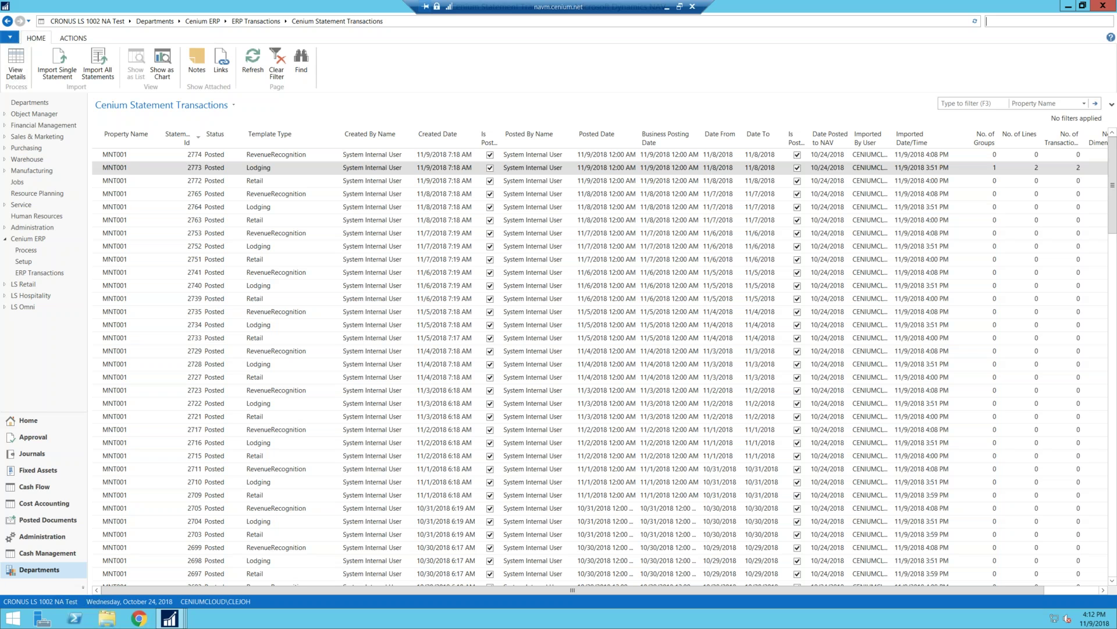
{"action": "type", "text": "general journa"}
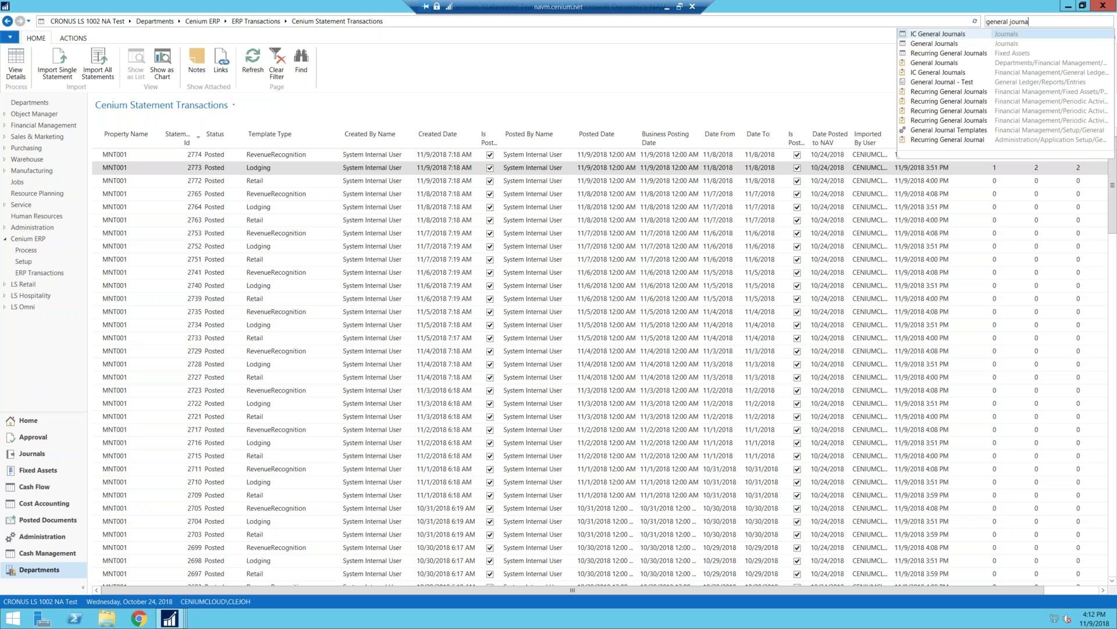
{"action": "type", "text": "ls"}
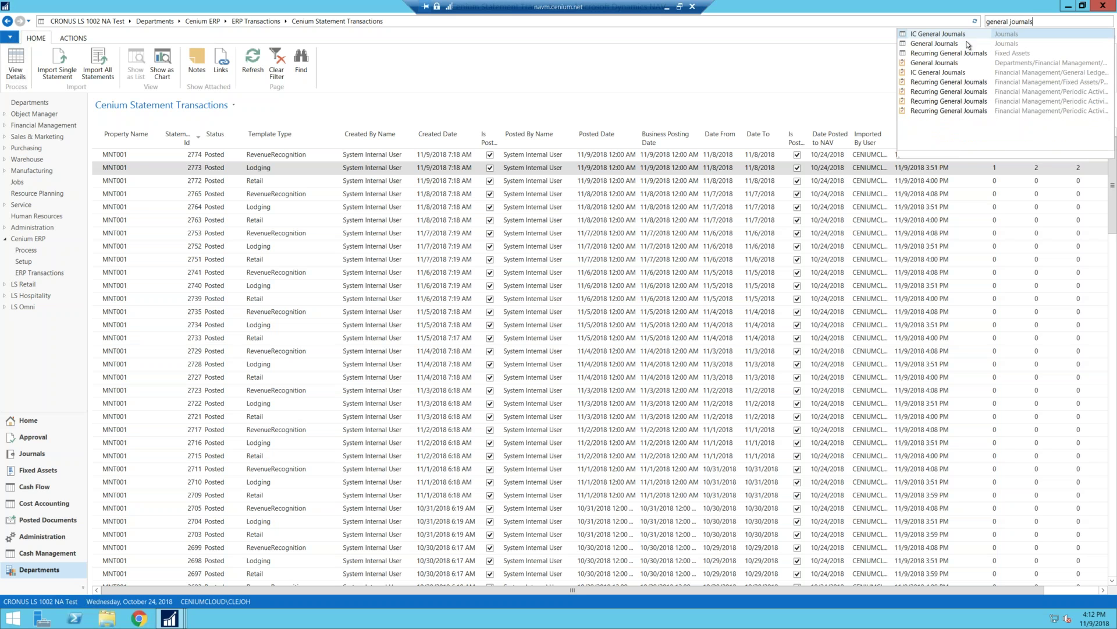
{"action": "left_click", "coordinate": [952, 44]}
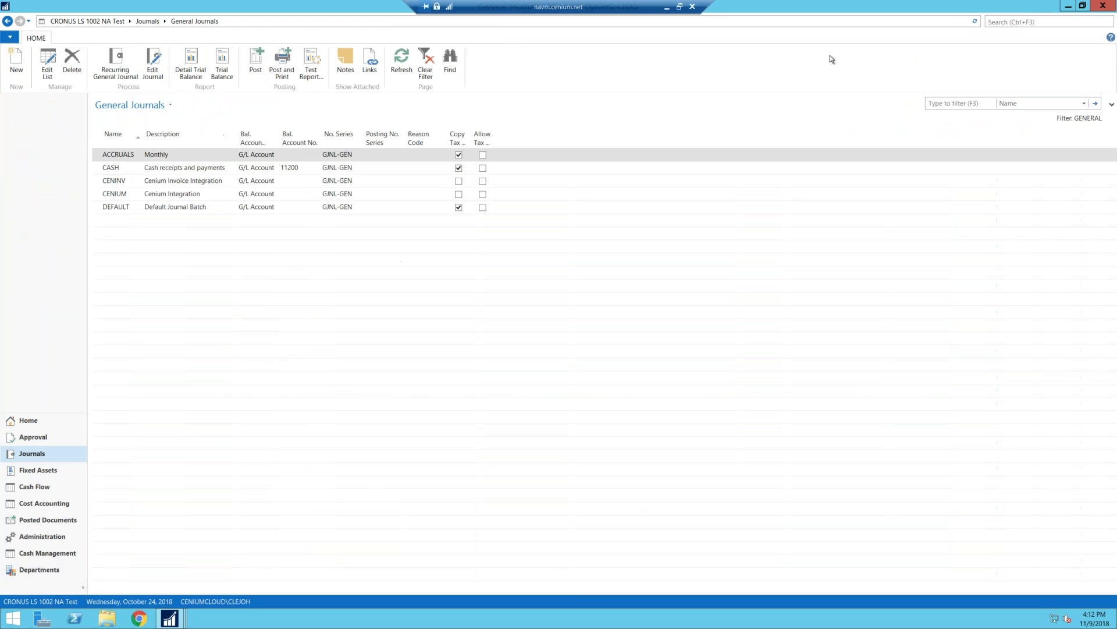
{"action": "left_click", "coordinate": [113, 198]}
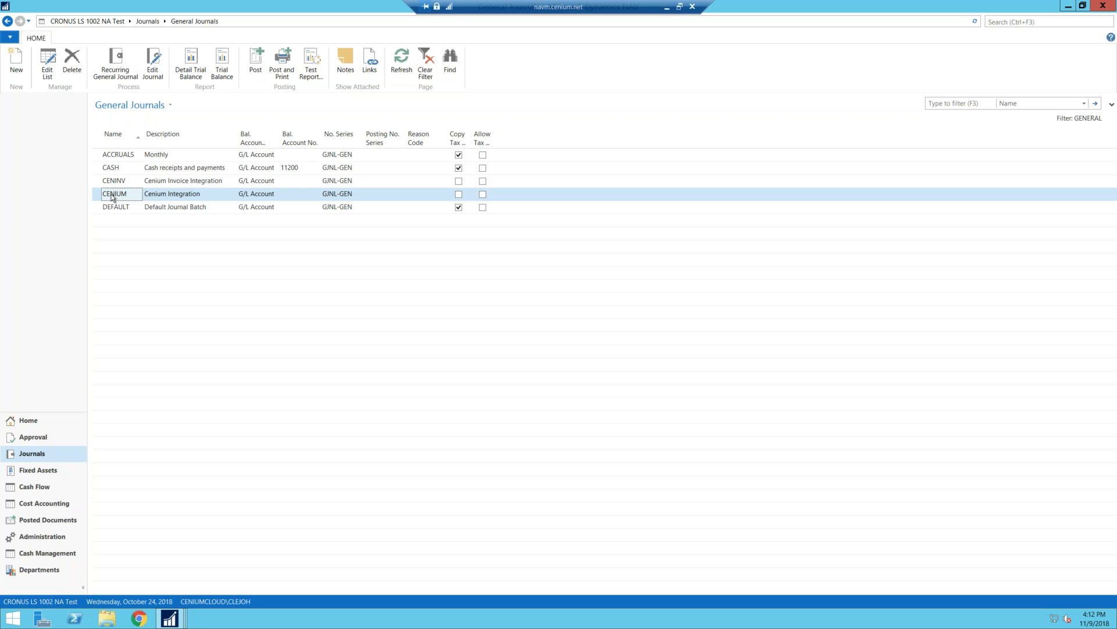
{"action": "left_click", "coordinate": [154, 64]}
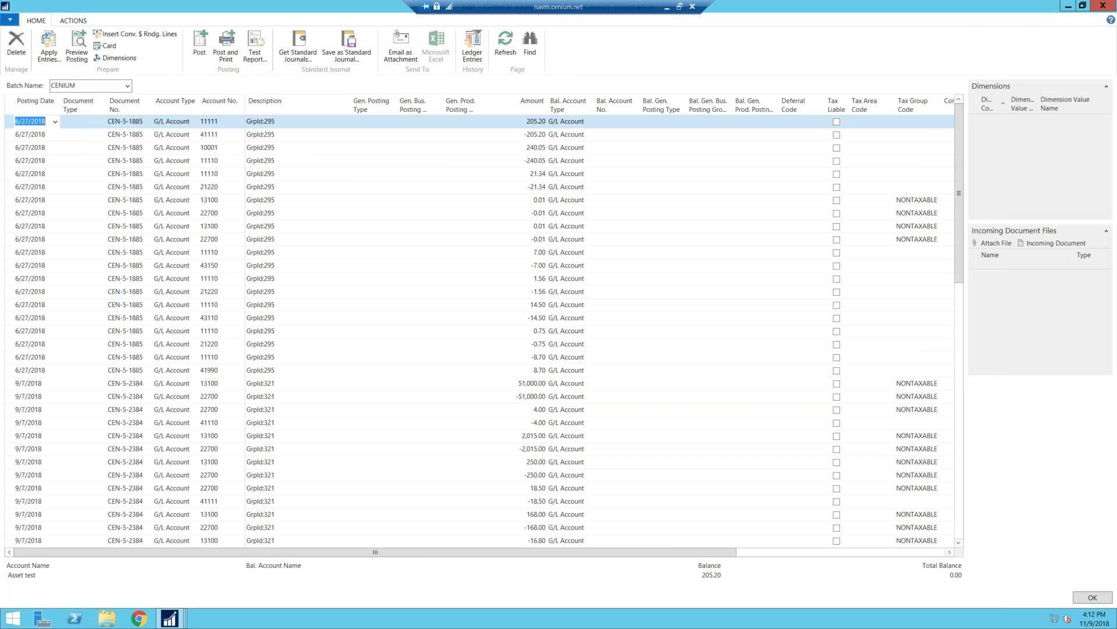
Sort the CENIUM journal lines by posting date with the newest first.
{"action": "key", "text": "Delete"}
{"action": "left_click", "coordinate": [36, 102]}
{"action": "left_click", "coordinate": [36, 102]}
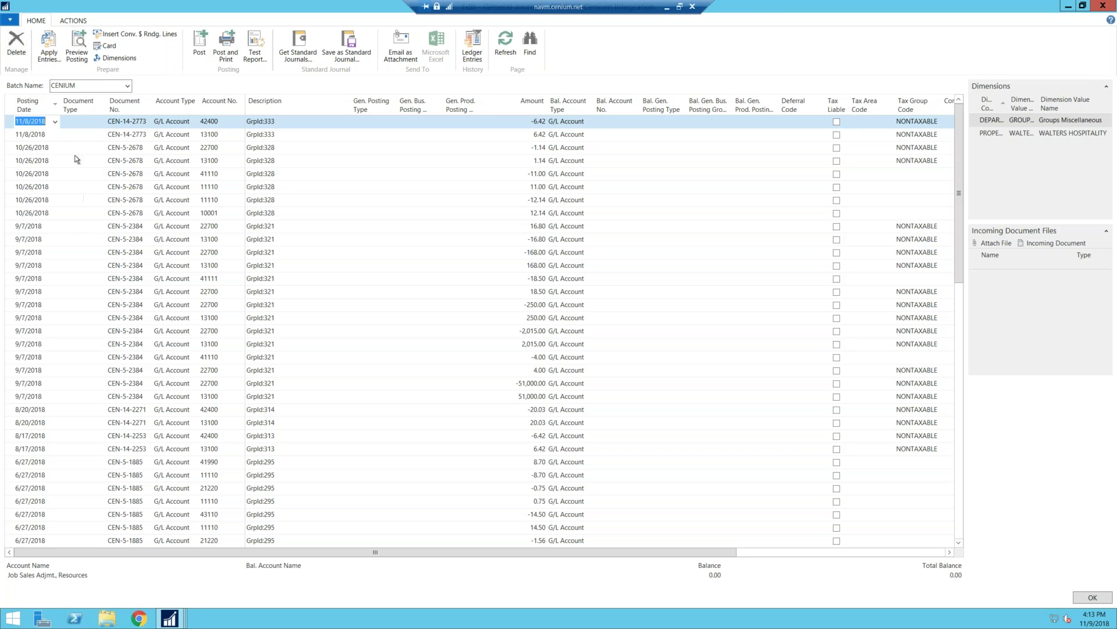
Select all journal lines dated 10/26/2018, examine their Department Code and Property Code values, and close the journal.
{"action": "left_click", "coordinate": [33, 147]}
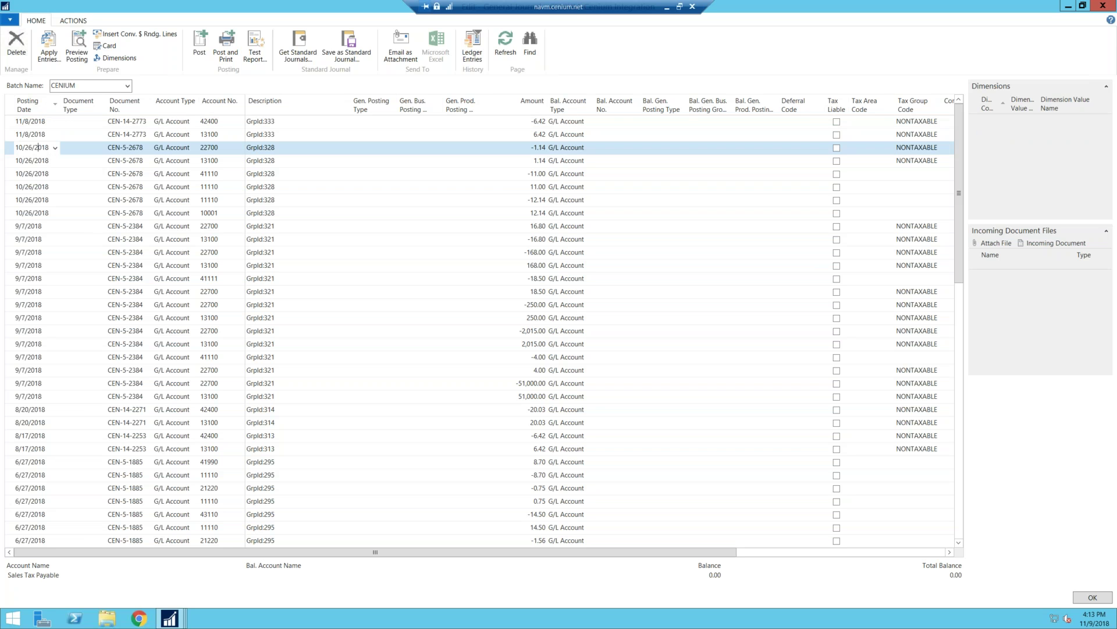
{"action": "left_click", "coordinate": [33, 175], "text": "shift"}
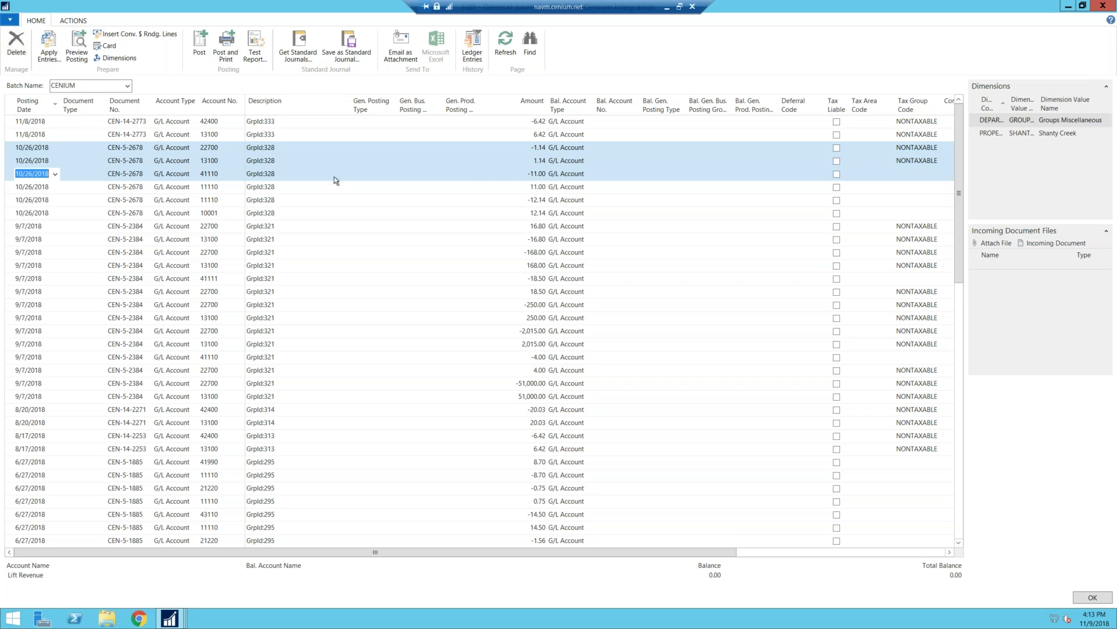
{"action": "left_click", "coordinate": [40, 147]}
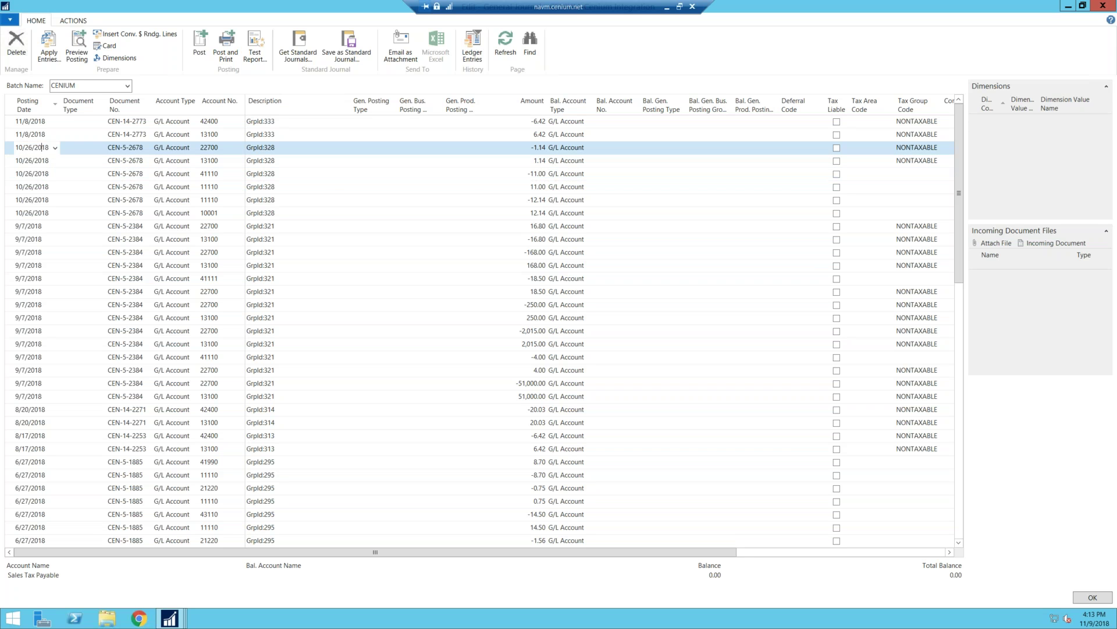
{"action": "left_click", "coordinate": [31, 213], "text": "shift"}
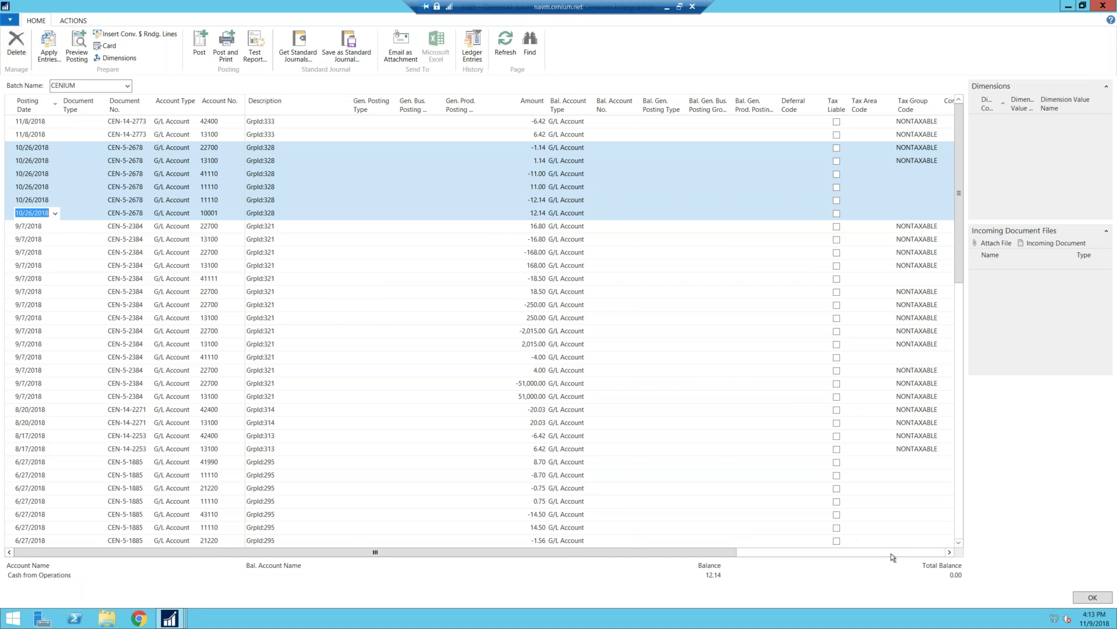
{"action": "left_click", "coordinate": [907, 553]}
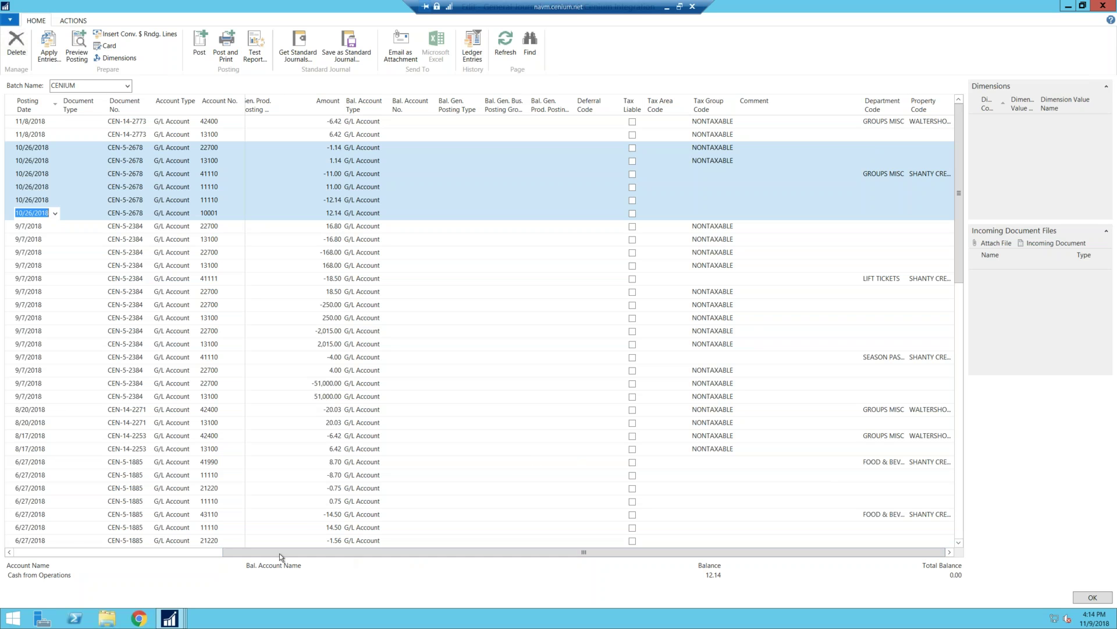
{"action": "left_click", "coordinate": [31, 553]}
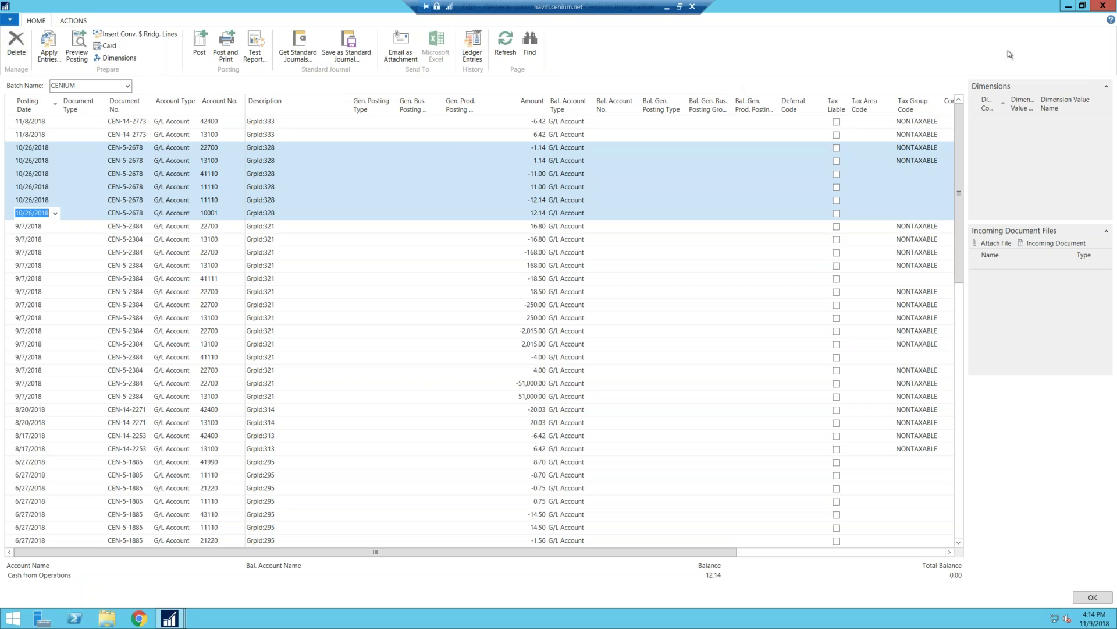
{"action": "left_click", "coordinate": [1103, 6]}
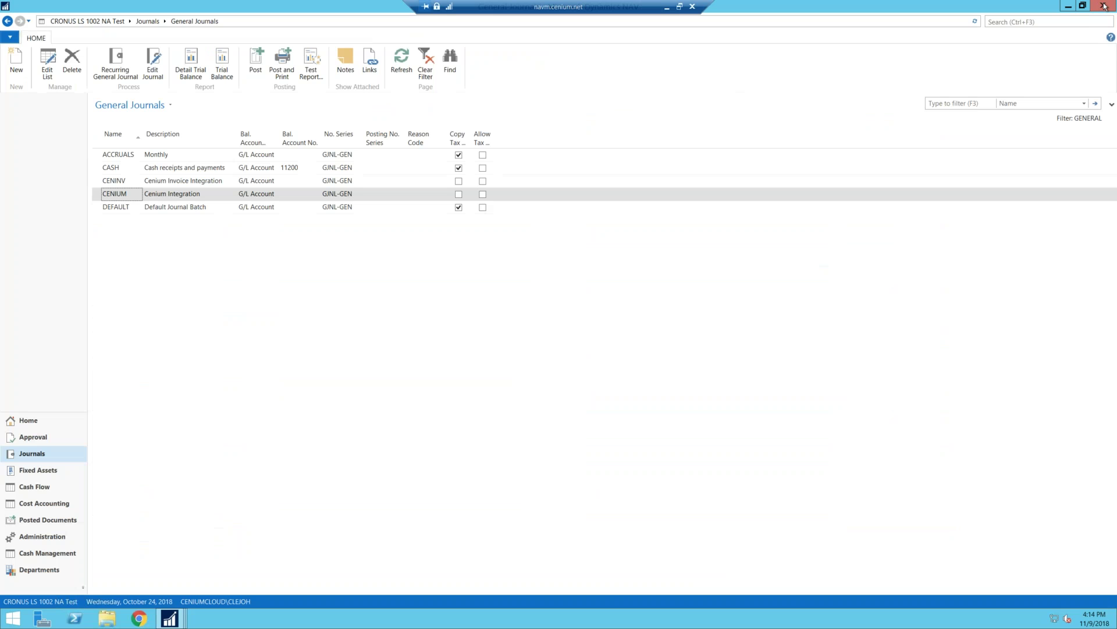
Search for "cenium statement" and open the Cenium Statement Transactions list.
{"action": "left_click", "coordinate": [1020, 22]}
{"action": "type", "text": "cenium statement"}
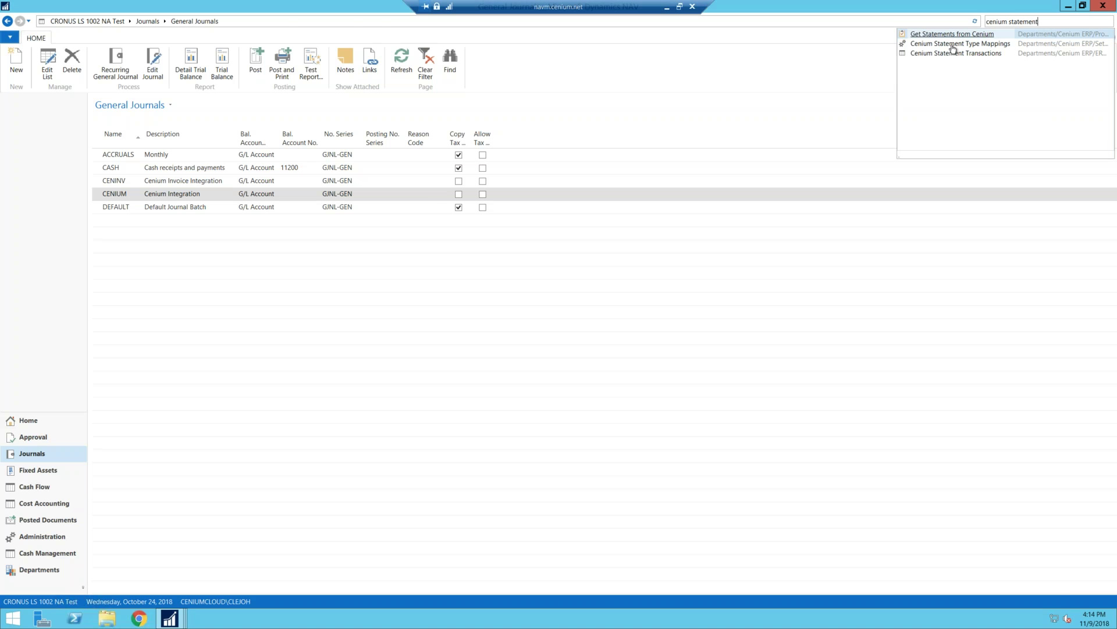
{"action": "left_click", "coordinate": [947, 53]}
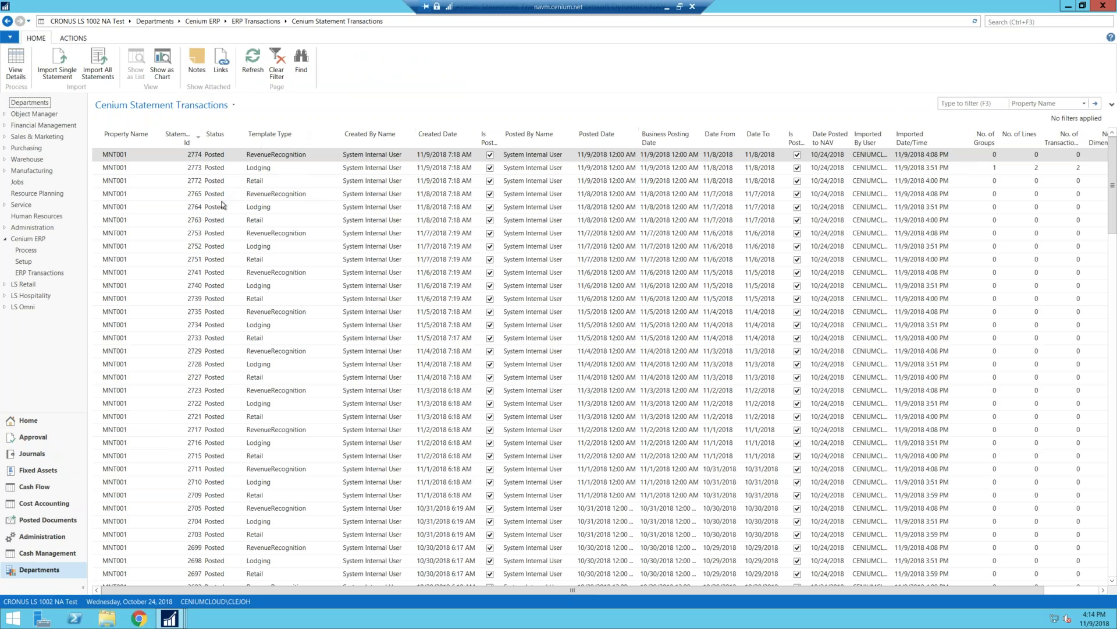
Filter the statement transactions list by Statement Id 2678.
{"action": "left_click", "coordinate": [193, 152]}
{"action": "left_click", "coordinate": [187, 139]}
{"action": "left_click", "coordinate": [185, 138]}
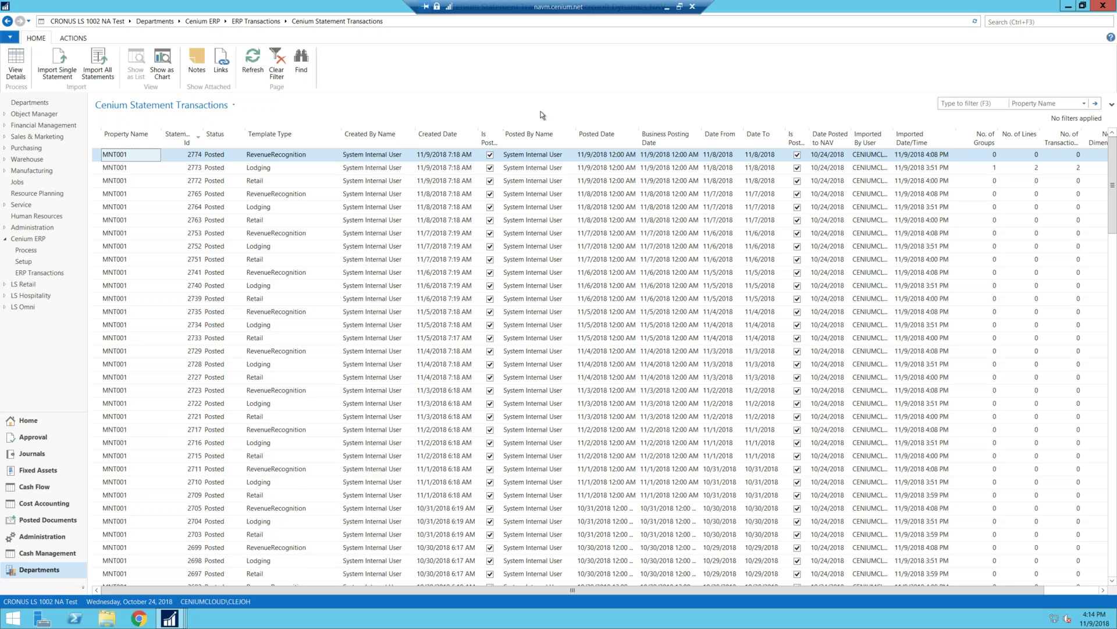
{"action": "left_click", "coordinate": [973, 102]}
{"action": "type", "text": "2678"}
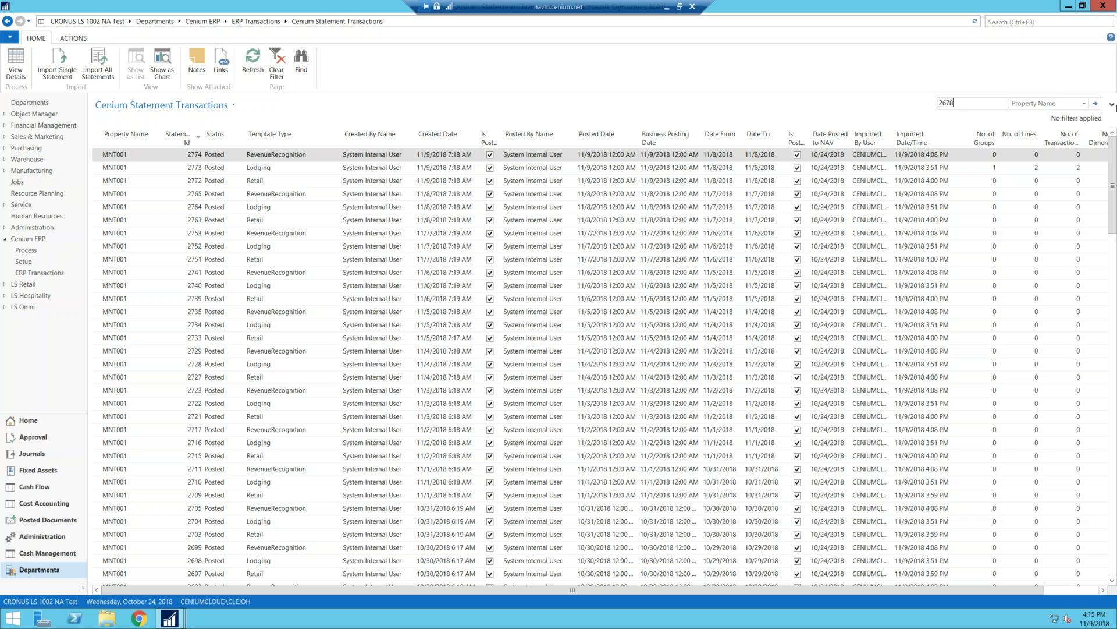
{"action": "left_click", "coordinate": [1084, 104]}
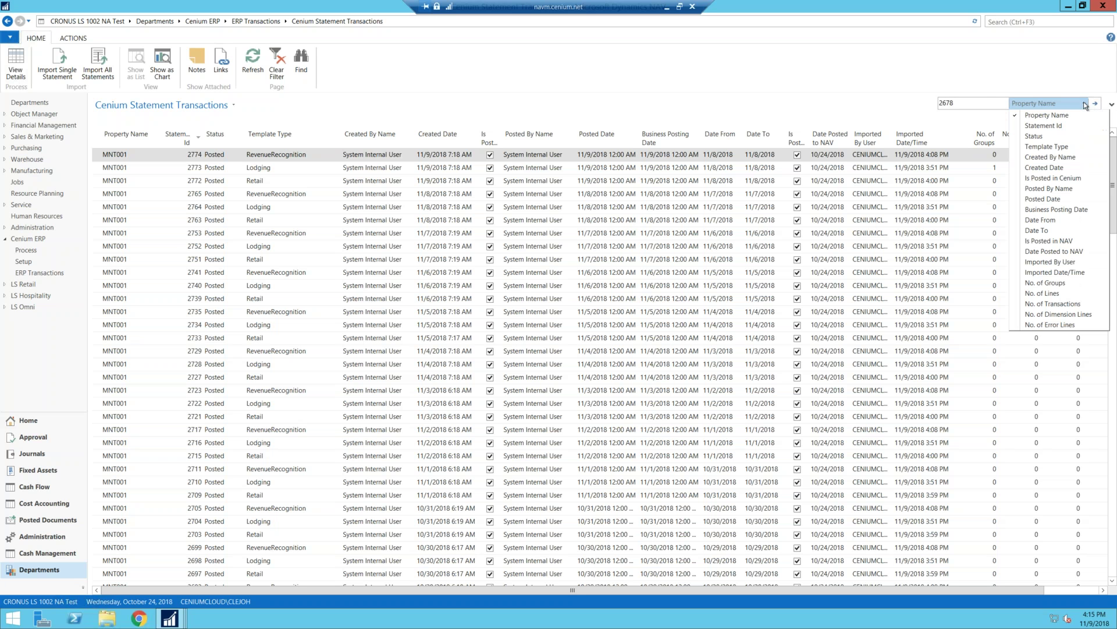
{"action": "left_click", "coordinate": [1064, 126]}
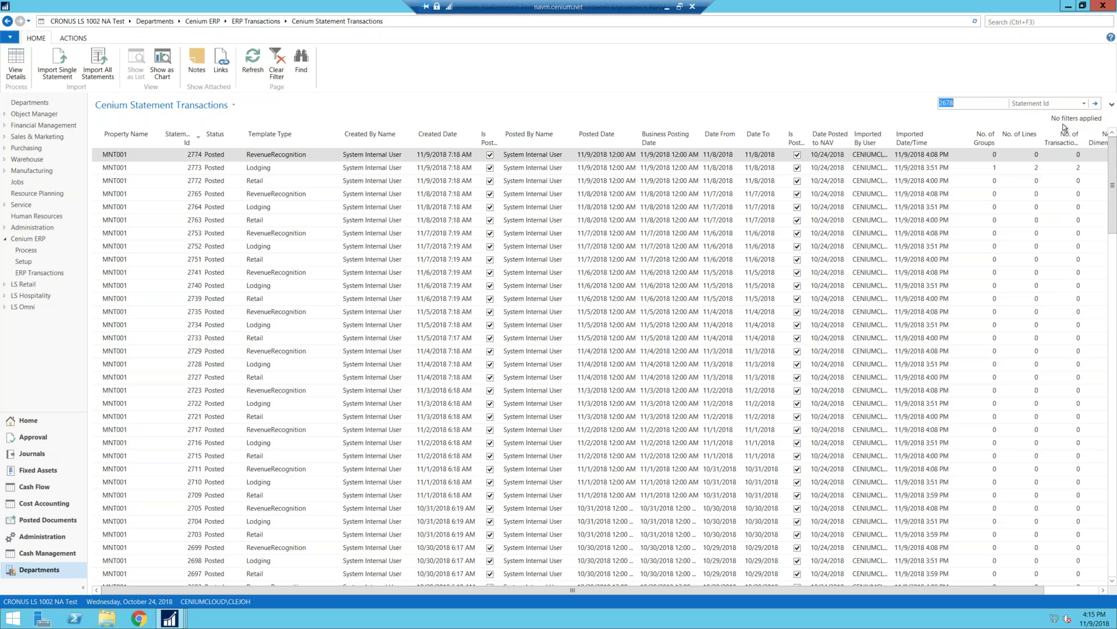
{"action": "left_click", "coordinate": [1096, 104]}
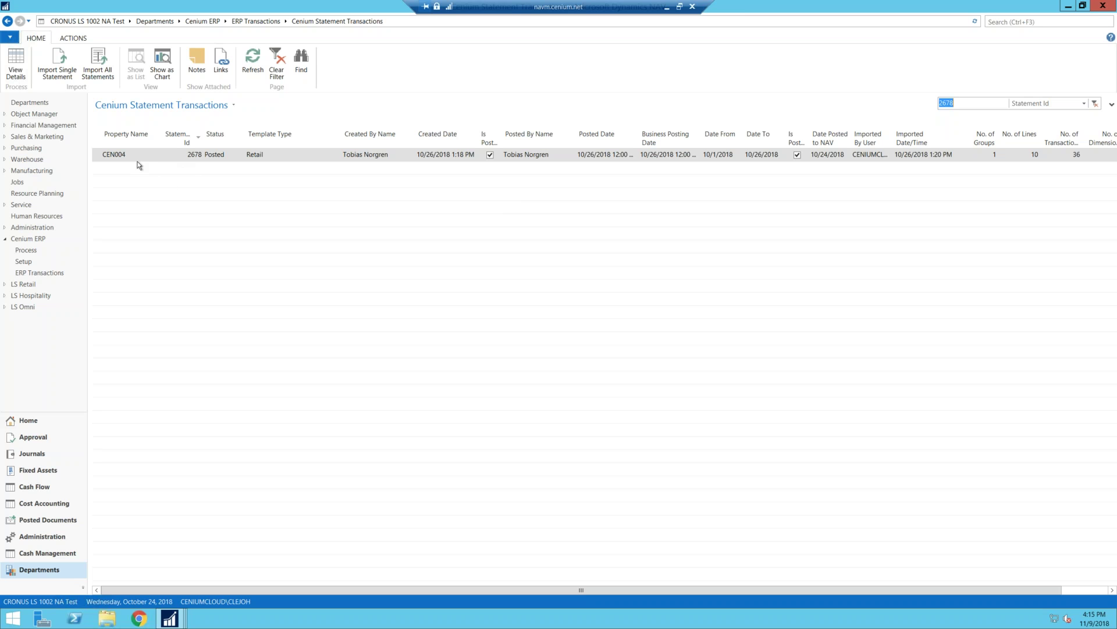
Open statement 2678's details, examine the detail transactions behind its first statement line, and close both windows.
{"action": "left_click", "coordinate": [16, 65]}
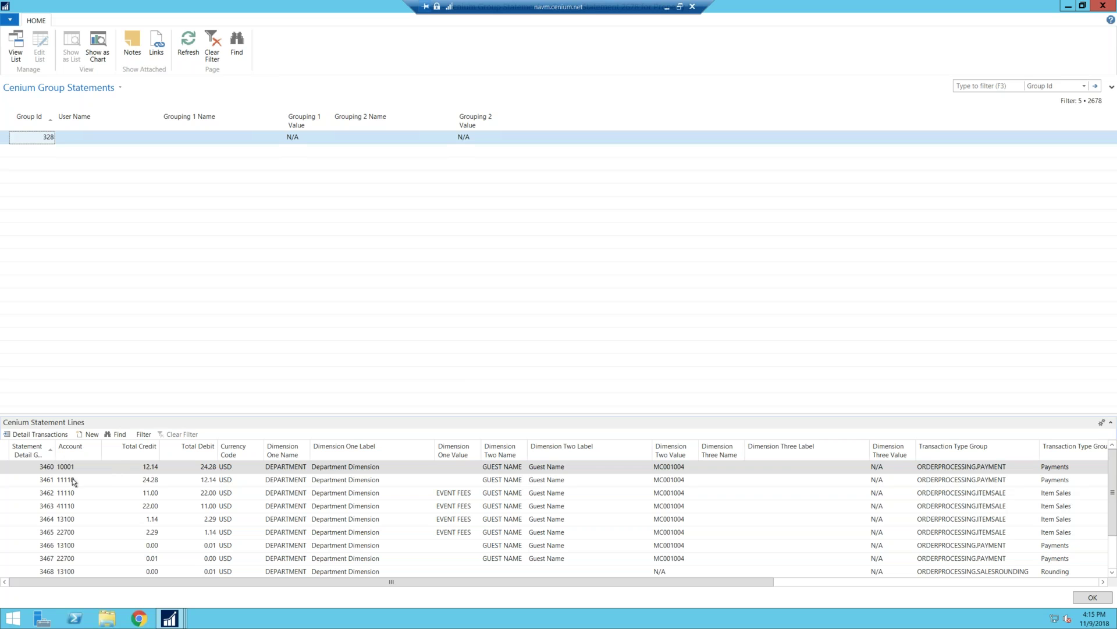
{"action": "left_click", "coordinate": [39, 435]}
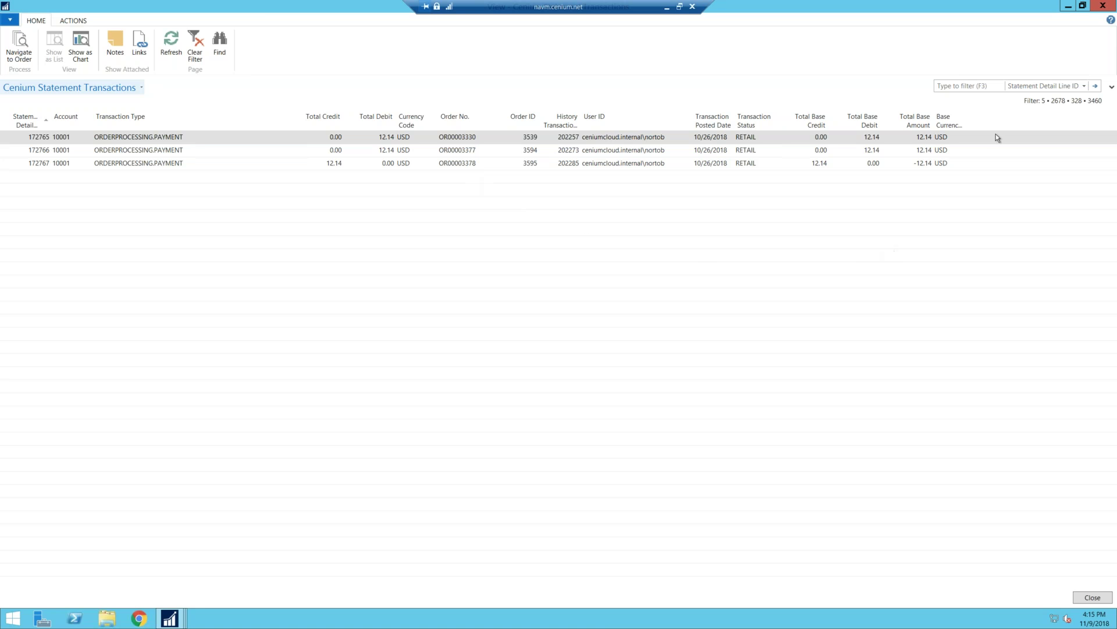
{"action": "left_click", "coordinate": [1112, 7]}
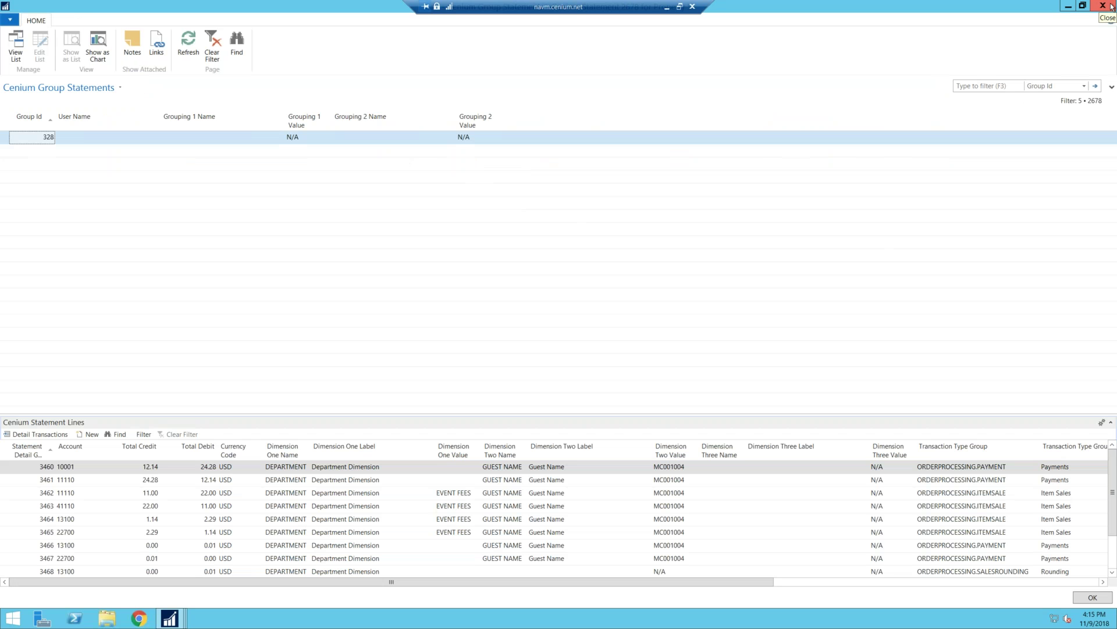
{"action": "left_click", "coordinate": [1112, 7]}
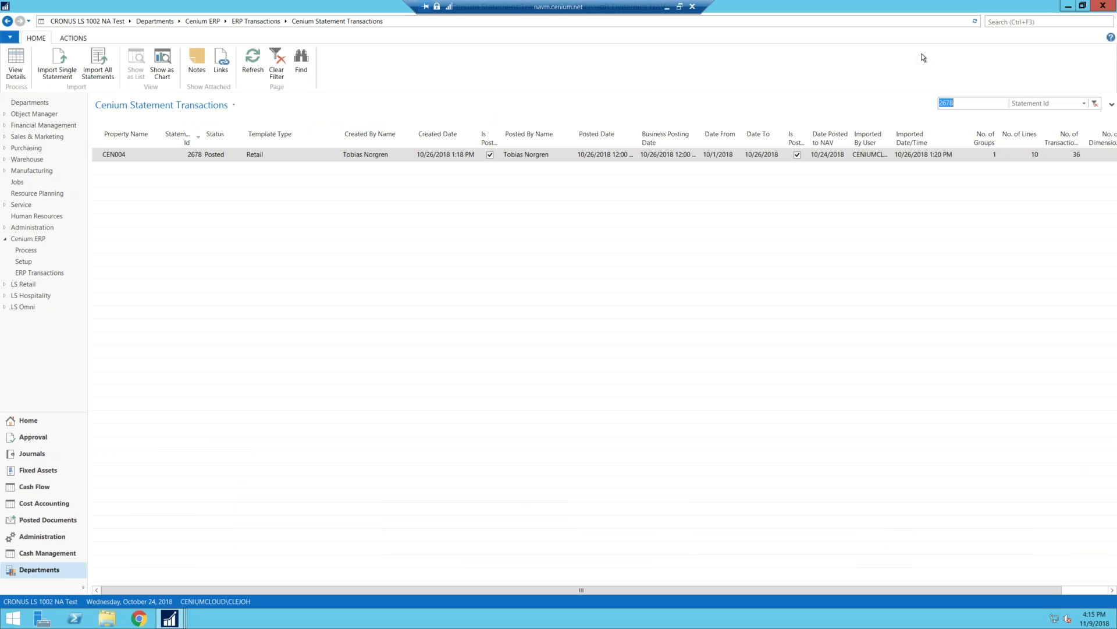